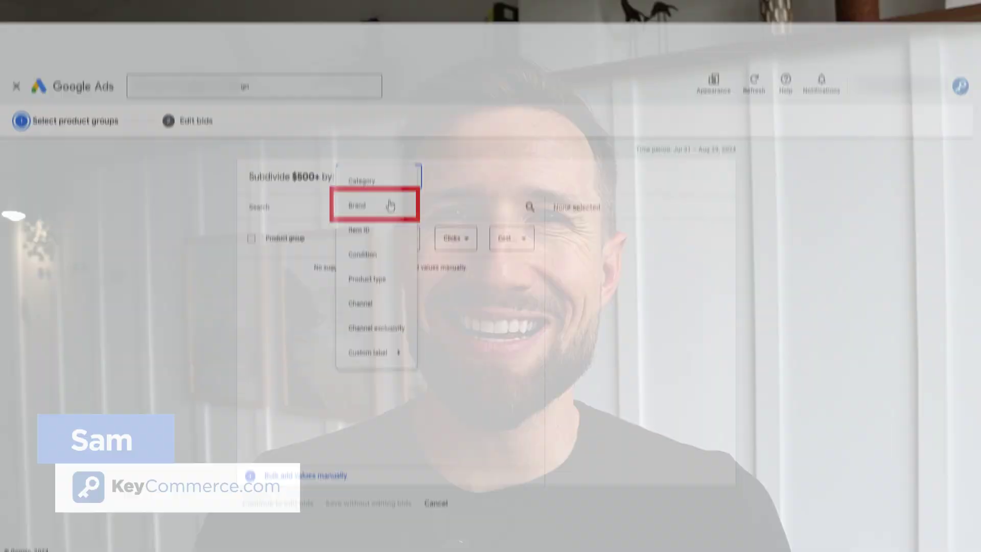
# Step: Split the $500+ group by Brand, selecting all nine brands, and save without bid changes
pyautogui.click(390, 205)
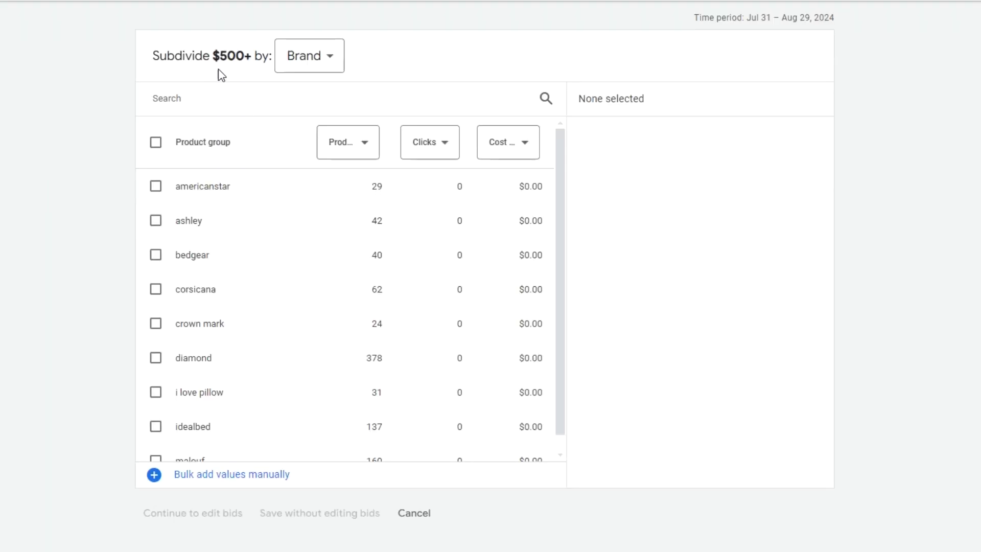
pyautogui.click(157, 145)
pyautogui.click(288, 510)
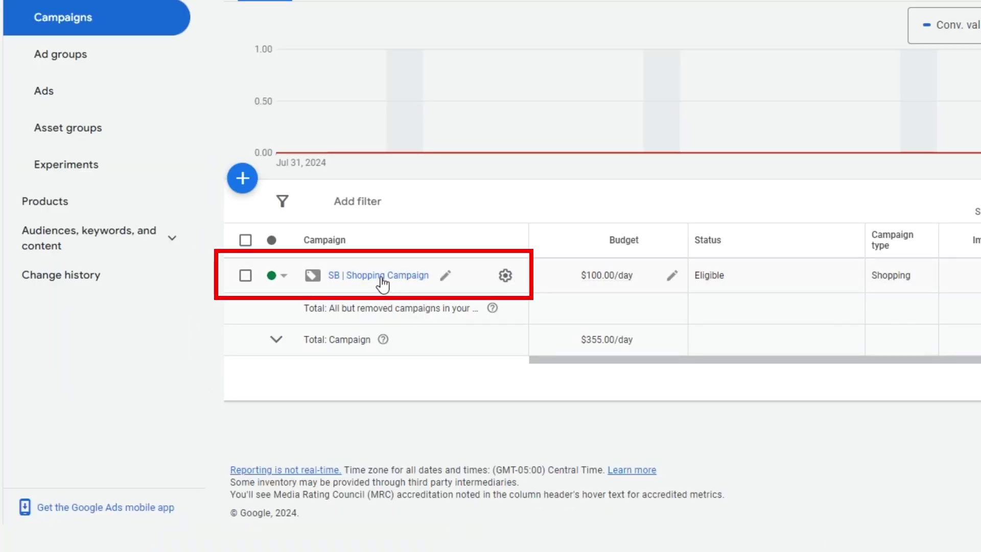
# Step: Open Ad group 1 in the SB | Shopping Campaign to view its All products group at $2.00
pyautogui.click(382, 276)
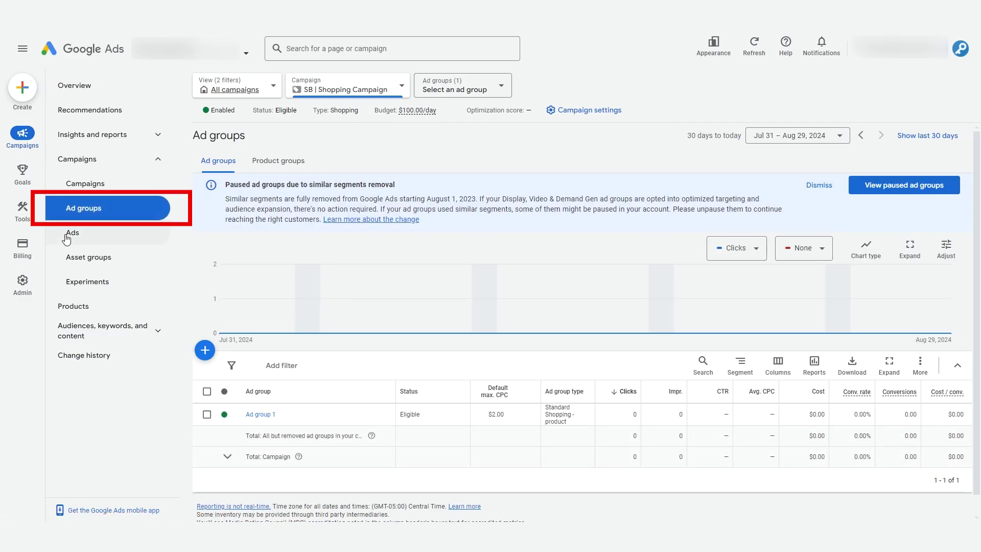
pyautogui.click(263, 414)
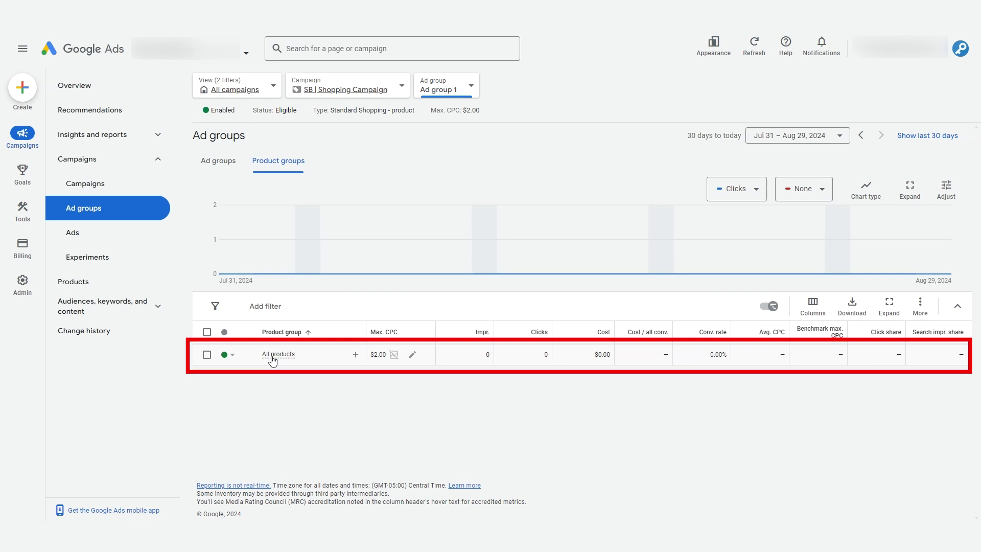
pyautogui.moveTo(273, 360)
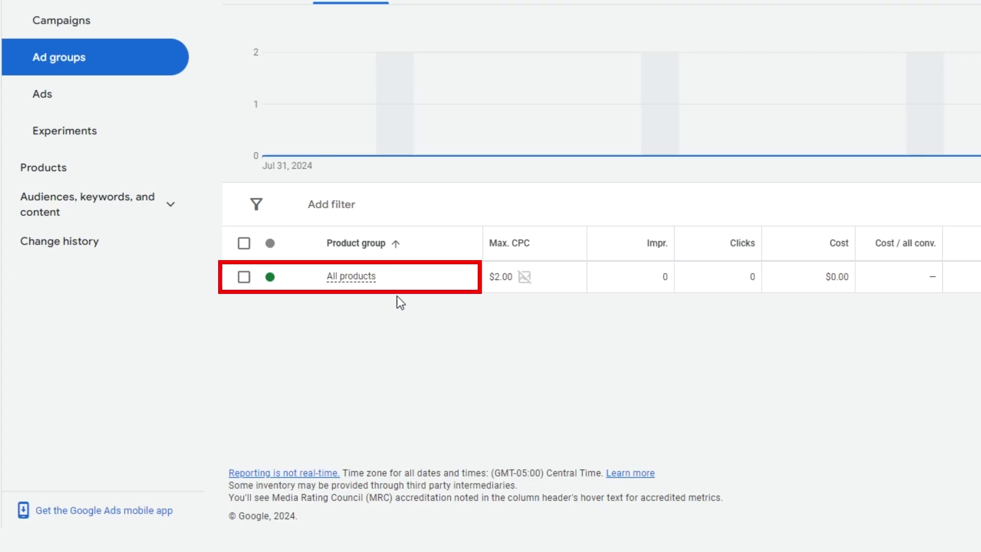
pyautogui.moveTo(457, 280)
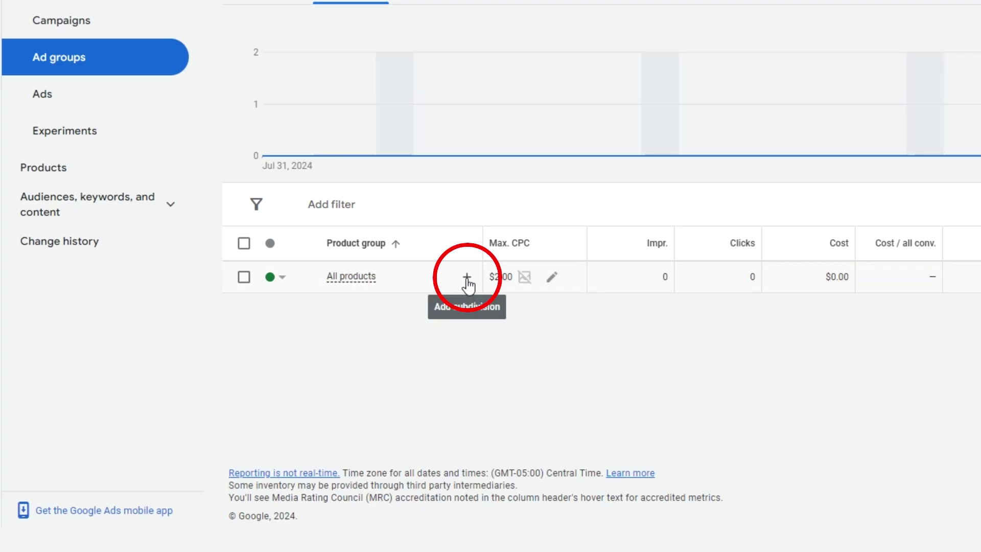
# Step: Begin subdividing All products and try Category as the dimension
pyautogui.click(467, 278)
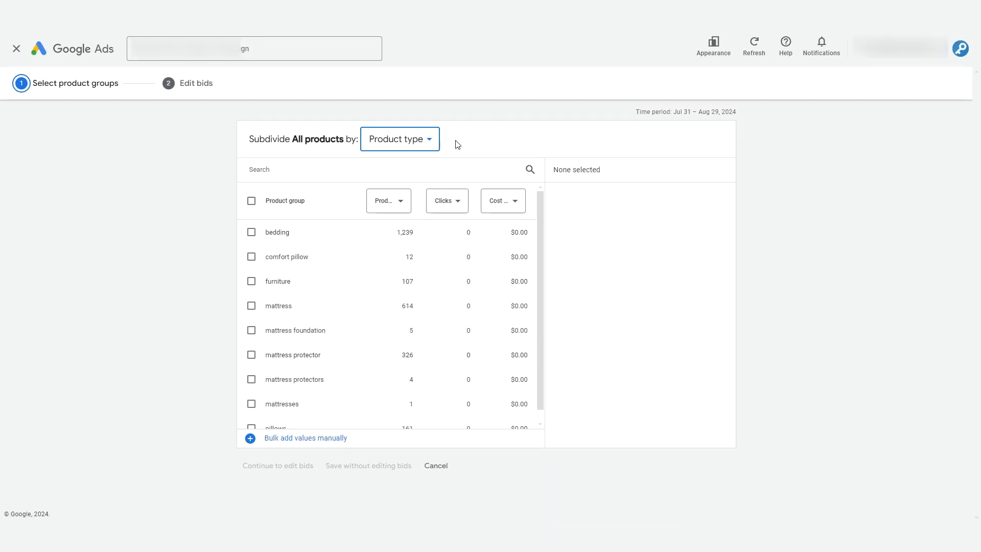
pyautogui.click(430, 143)
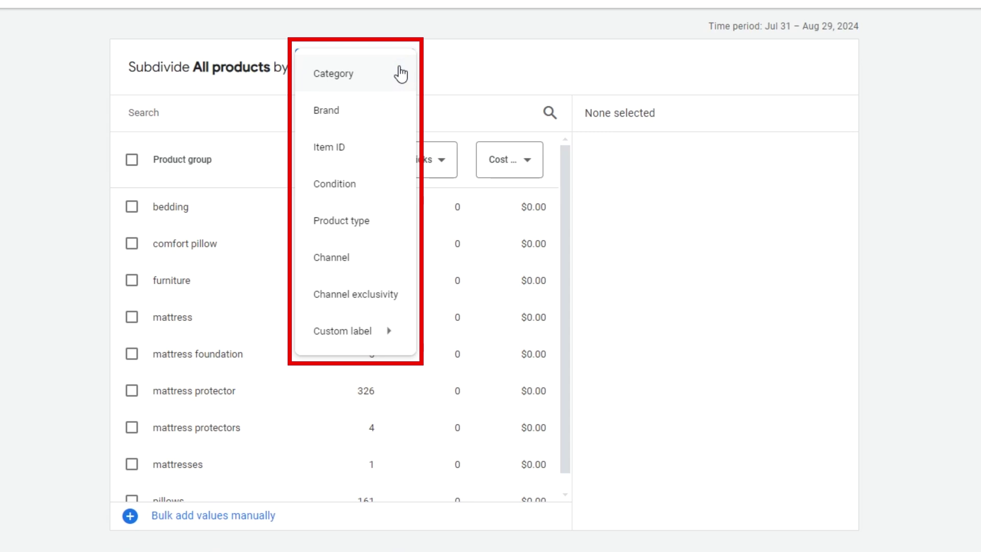
pyautogui.click(370, 82)
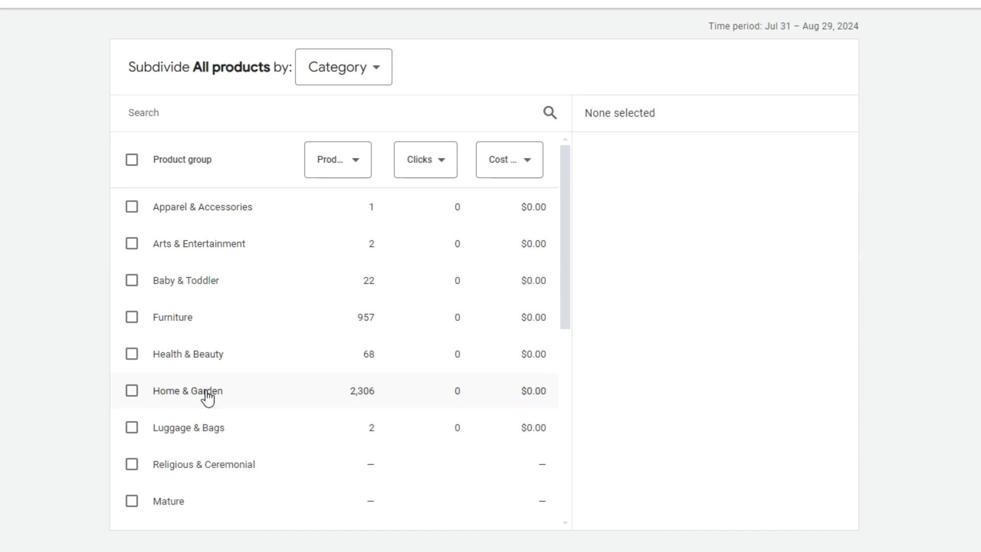
# Step: Switch the subdivision dimension to Brand and select the americanstar brand
pyautogui.click(375, 80)
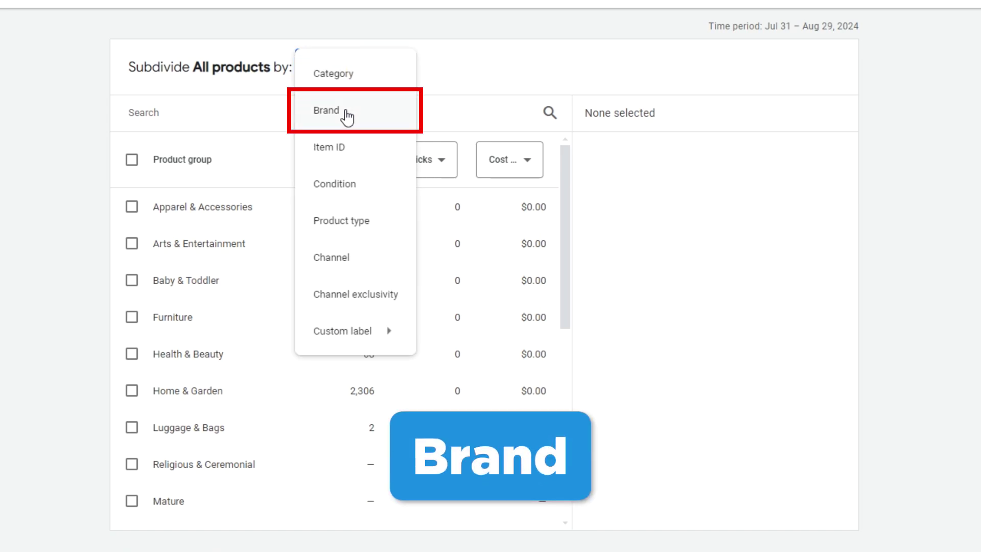
pyautogui.click(347, 116)
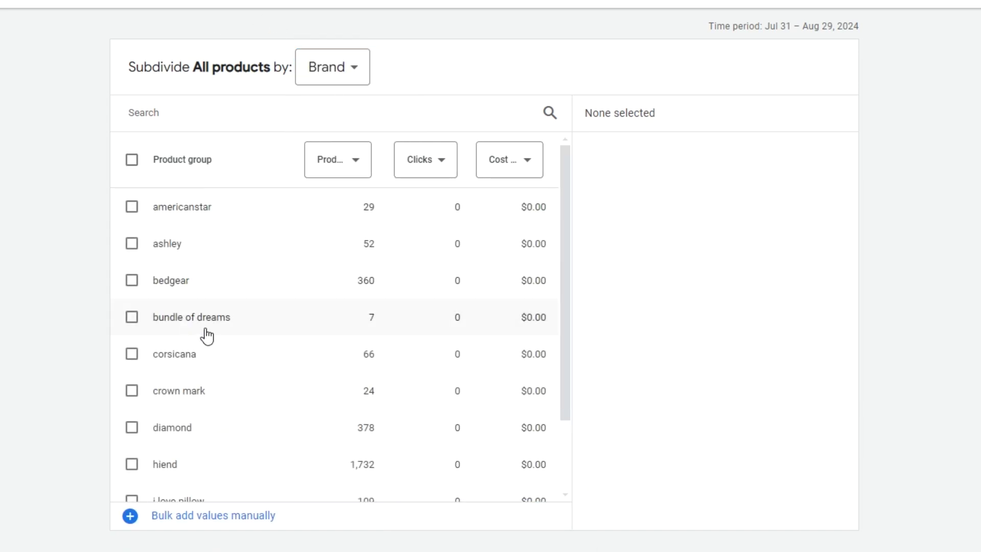
pyautogui.scroll(-2, 212, 342)
pyautogui.scroll(2, 188, 361)
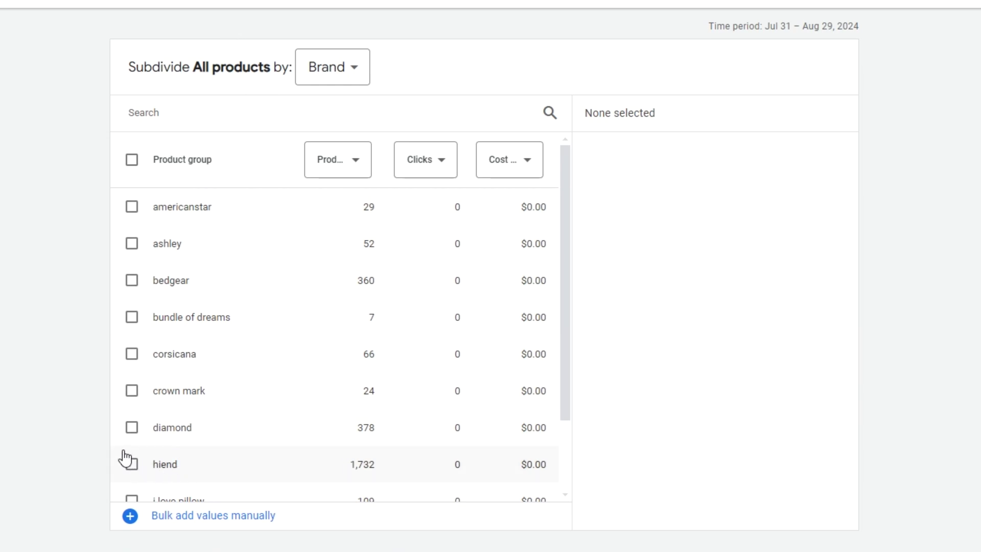
pyautogui.click(131, 207)
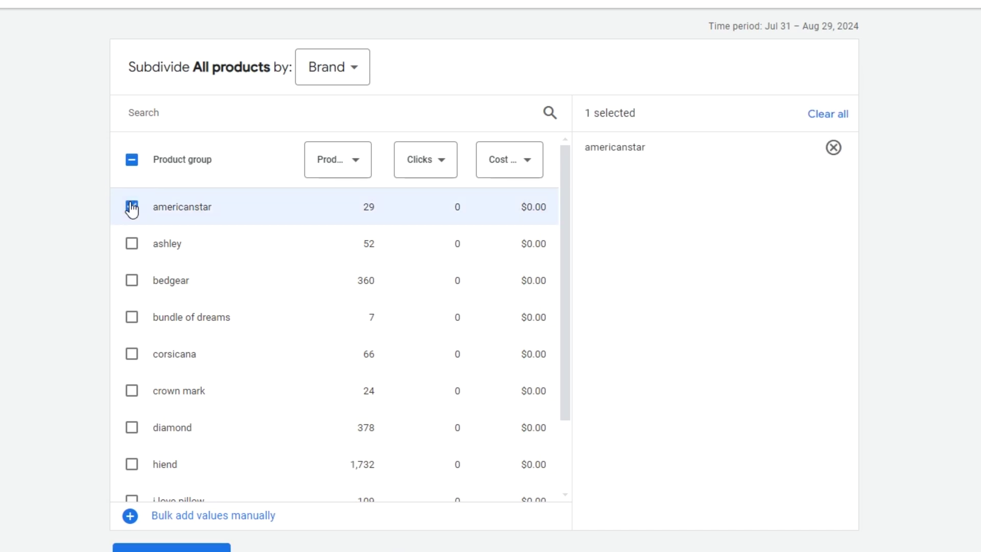
# Step: Preview subdividing All products by Item ID, Condition, then Product type
pyautogui.click(333, 67)
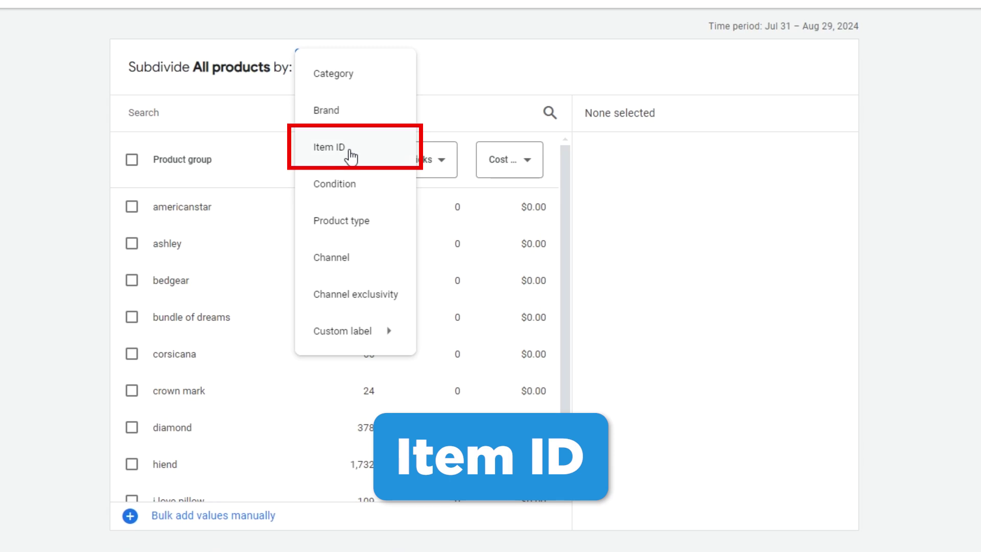
pyautogui.click(350, 153)
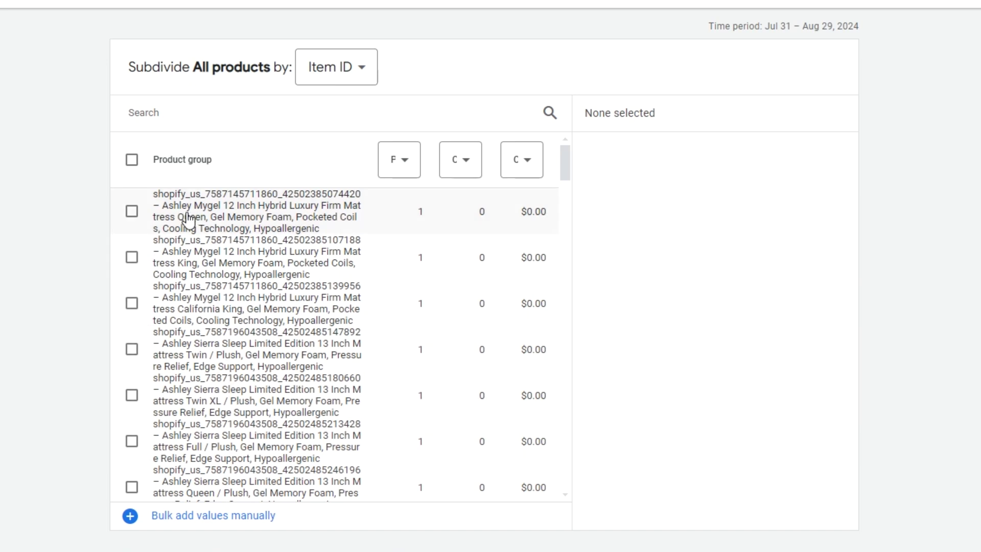
pyautogui.click(325, 82)
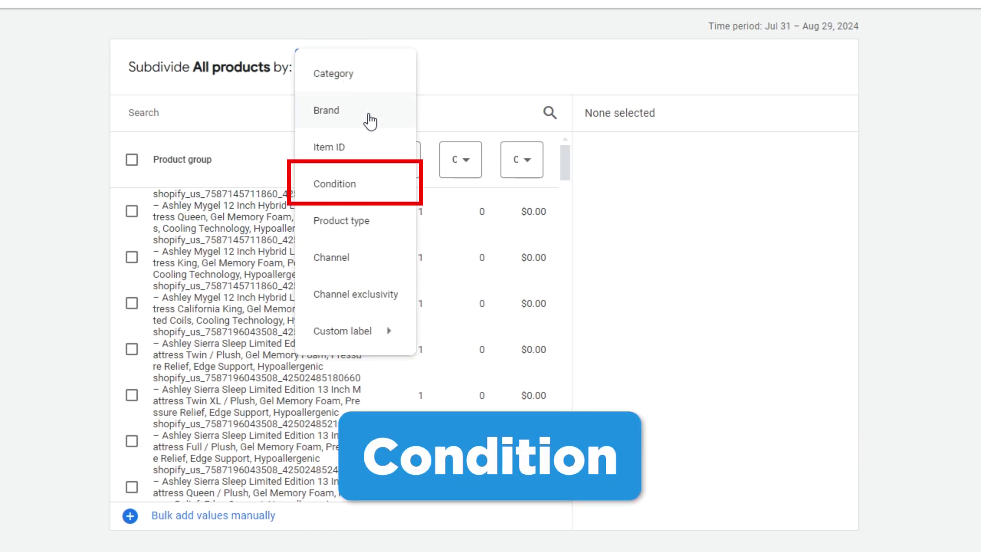
pyautogui.click(363, 187)
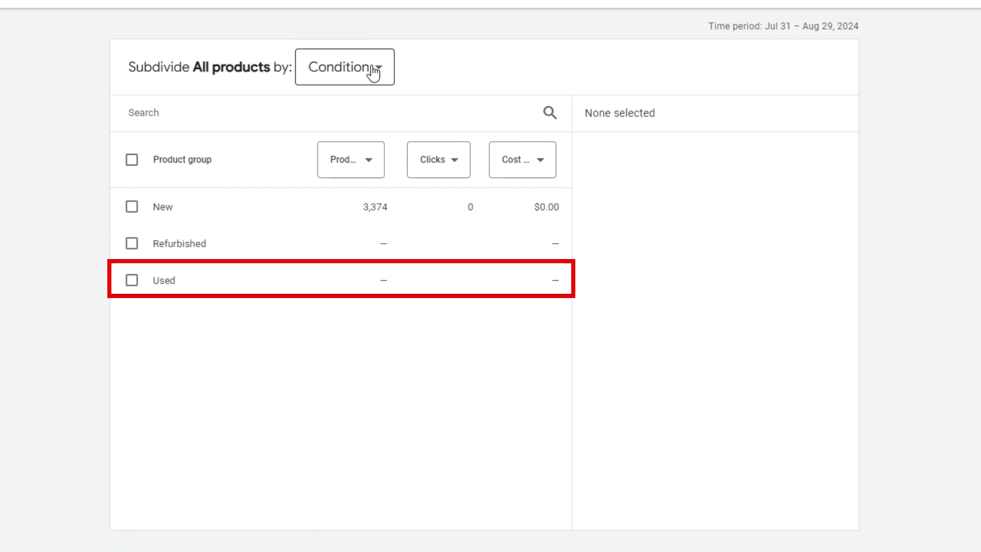
pyautogui.click(373, 72)
pyautogui.click(335, 234)
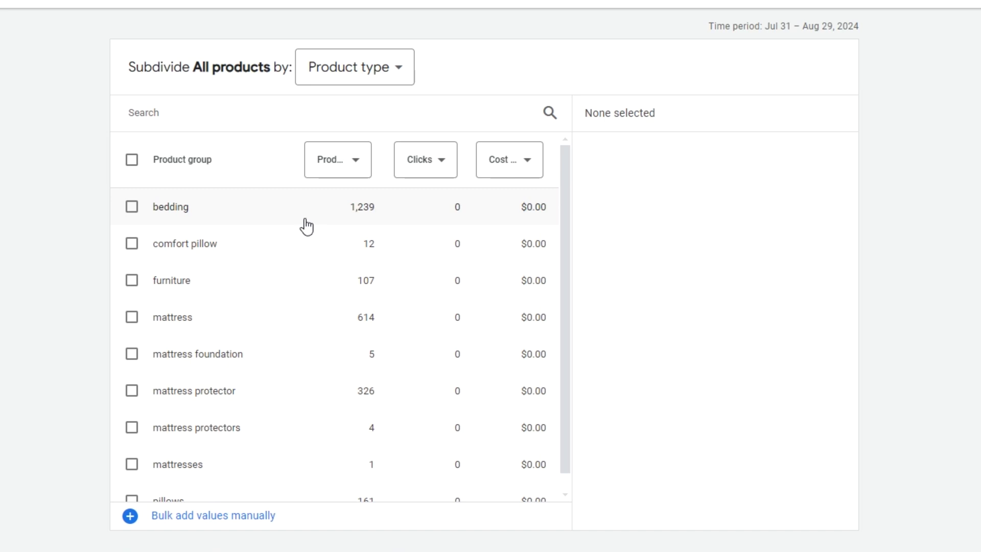
# Step: Try Channel and Channel exclusivity as the subdivision dimension, then reopen the dimension list
pyautogui.click(395, 66)
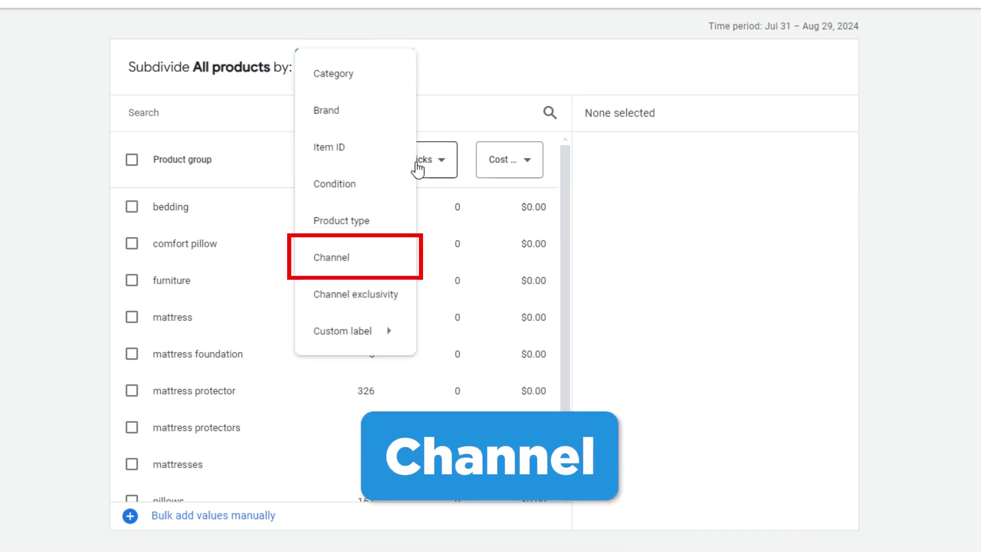
pyautogui.click(400, 258)
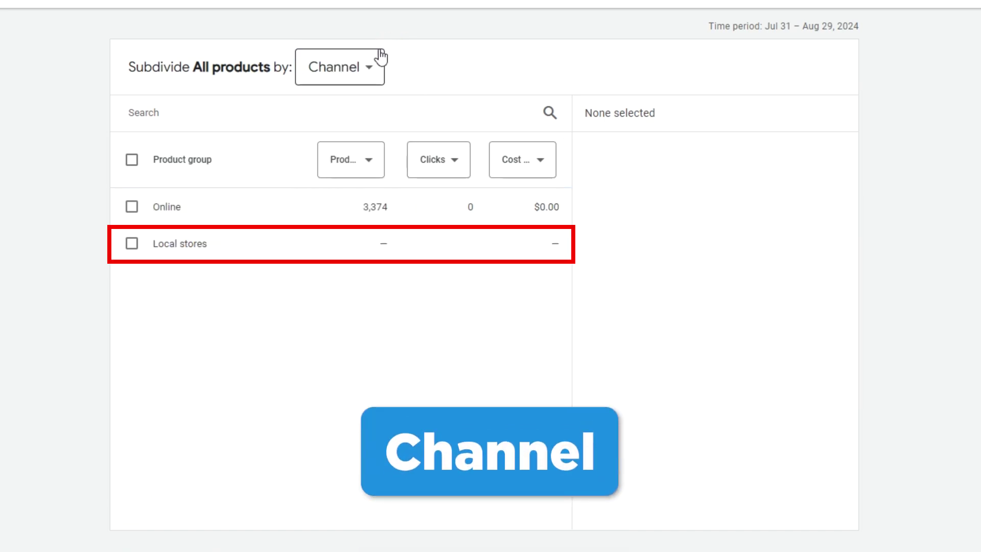
pyautogui.click(377, 58)
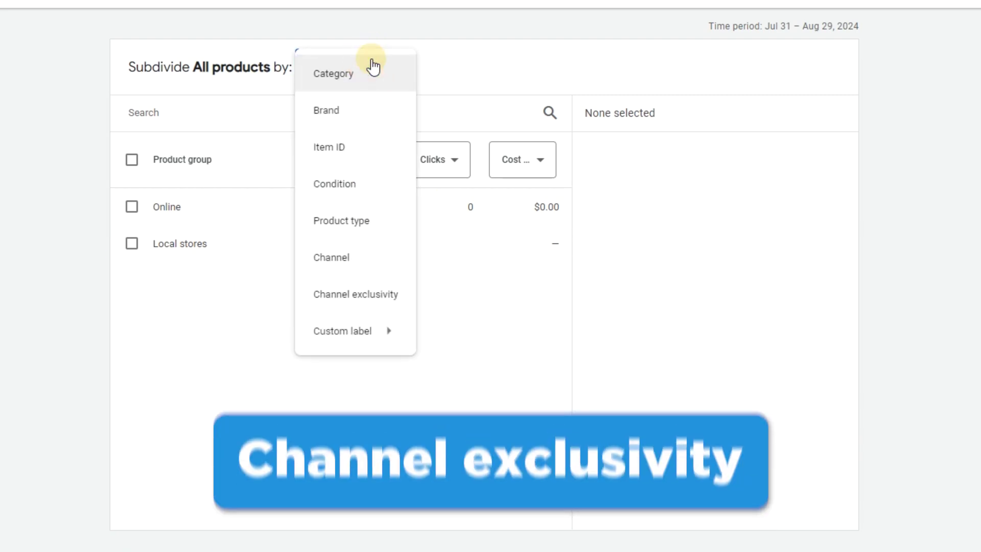
pyautogui.click(331, 297)
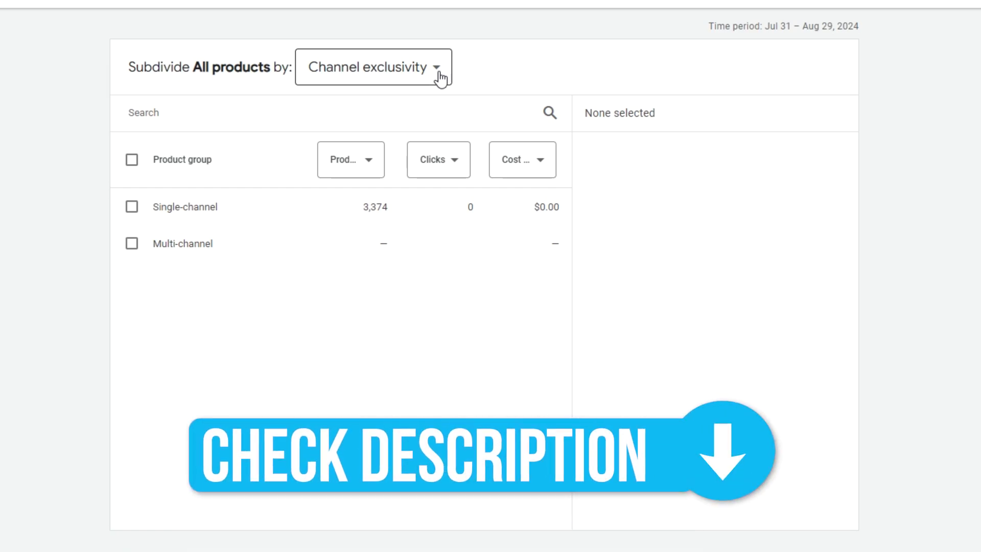
pyautogui.click(432, 67)
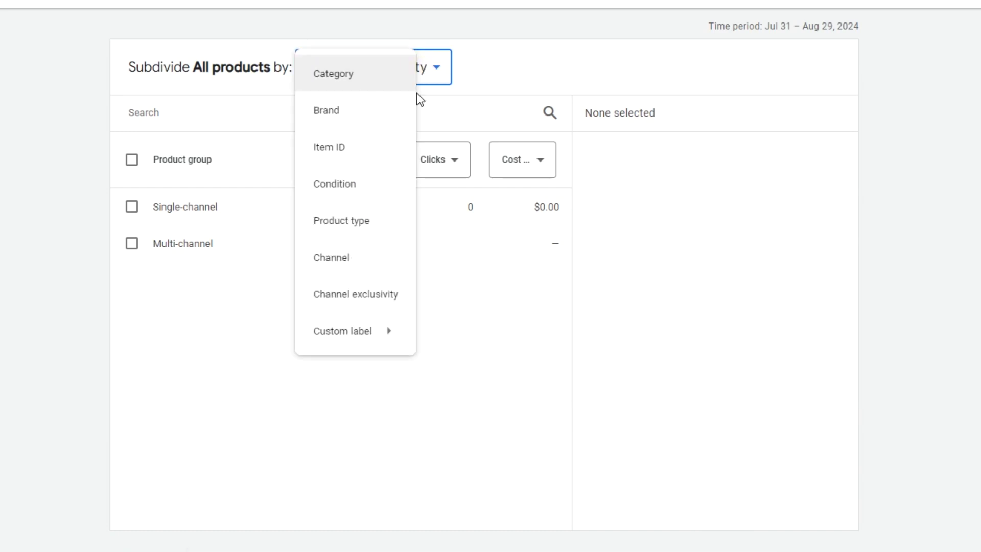
# Step: Subdivide All products by Custom label 0, selecting all four price ranges from under $150 to $500+
pyautogui.moveTo(339, 332)
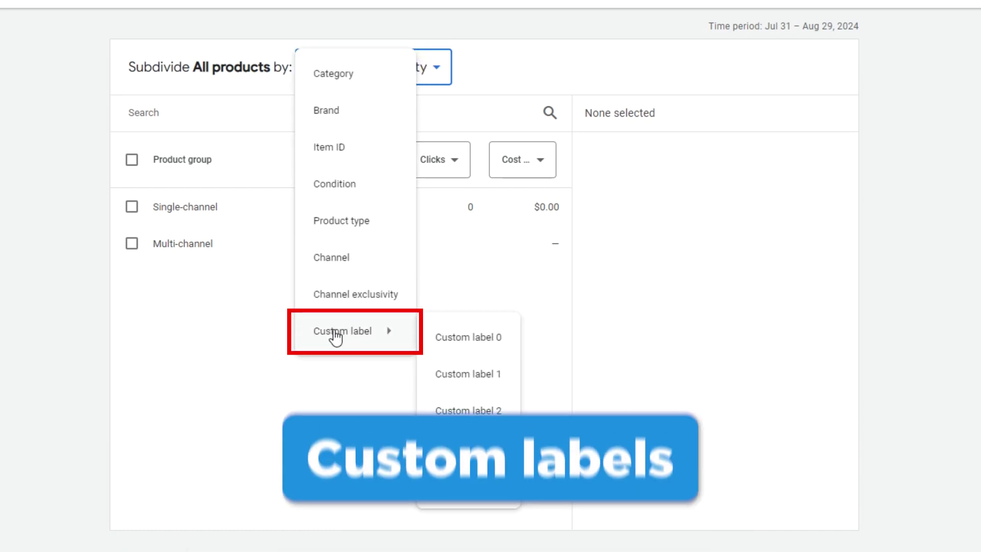
pyautogui.click(478, 336)
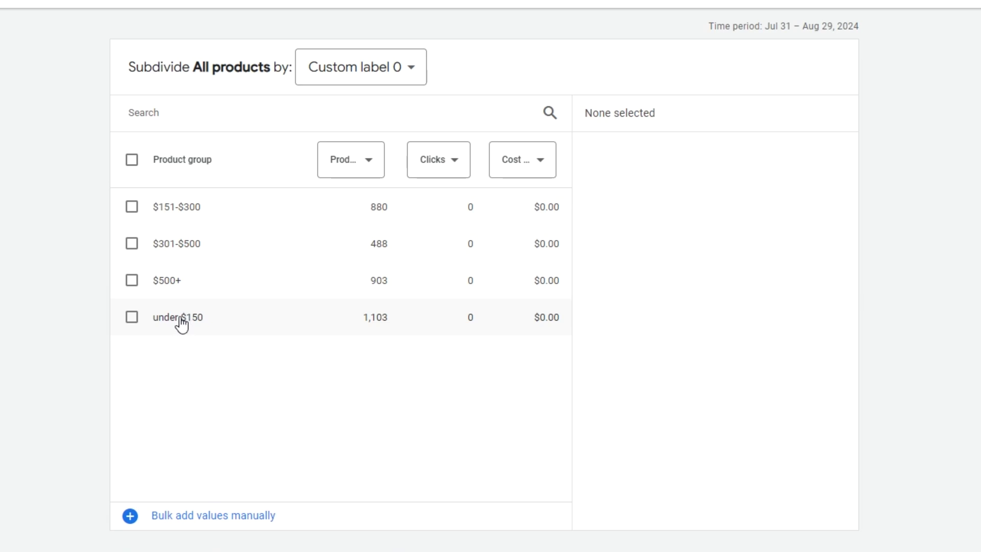
pyautogui.click(179, 156)
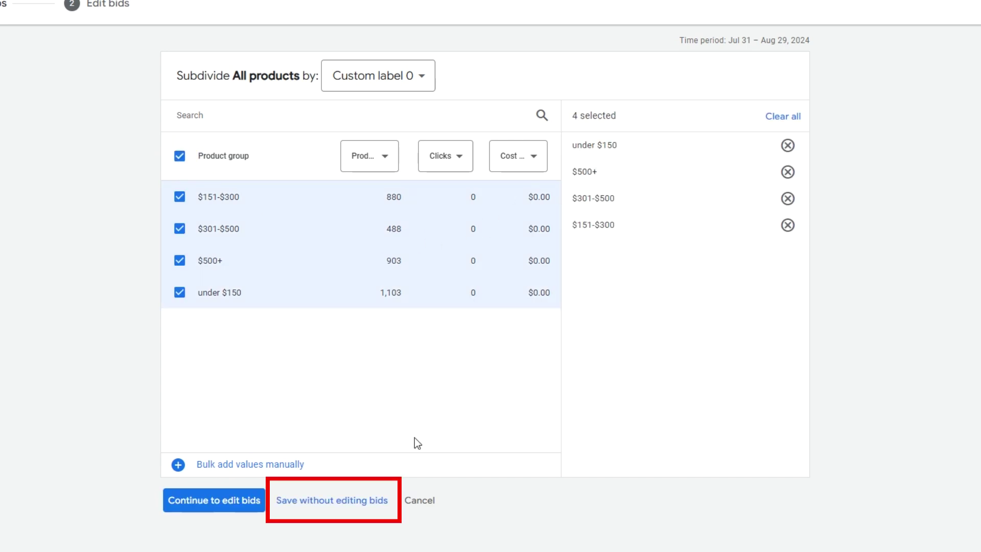
# Step: Save the four price-range groups at $2.00 and exclude 'Everything else in All products'
pyautogui.click(316, 498)
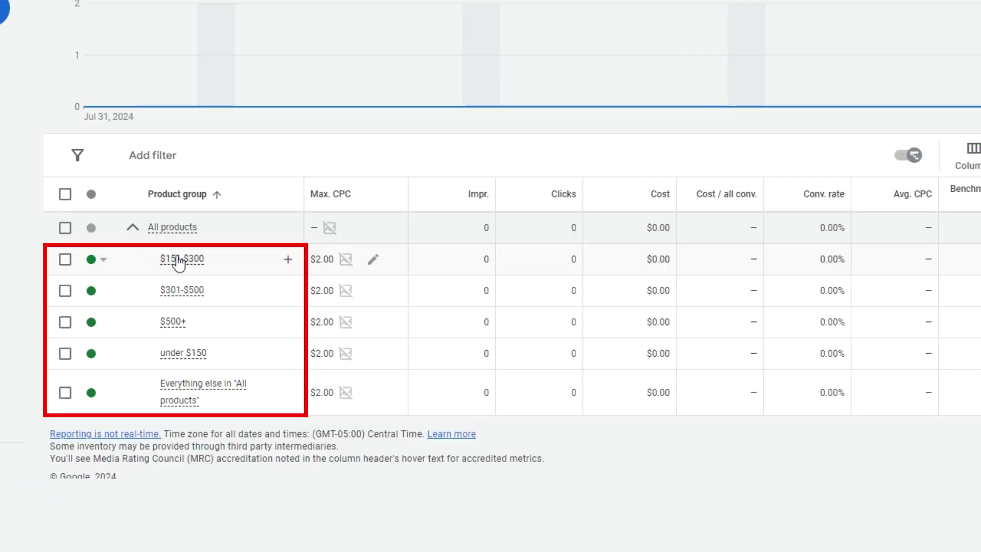
pyautogui.moveTo(182, 293)
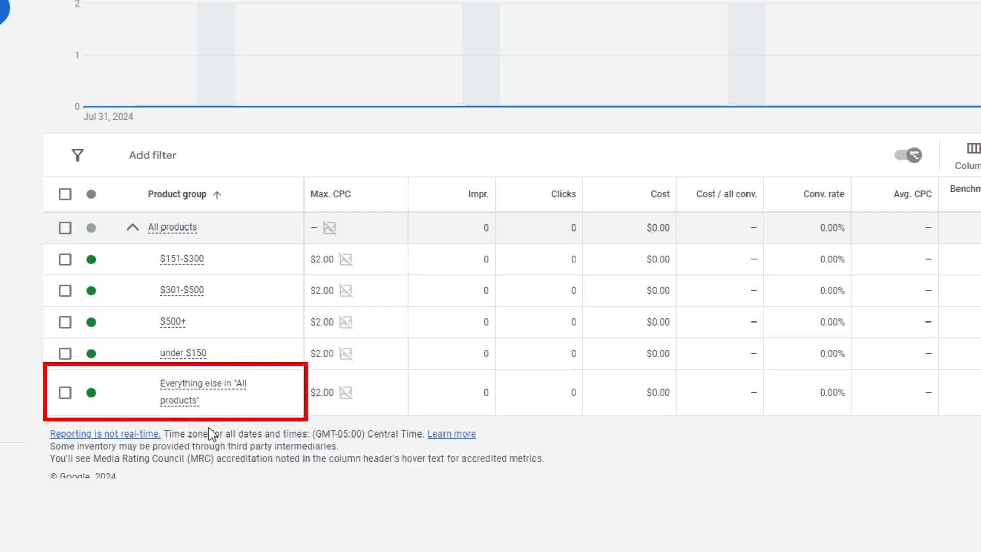
pyautogui.scroll(-1, 204, 424)
pyautogui.moveTo(183, 396)
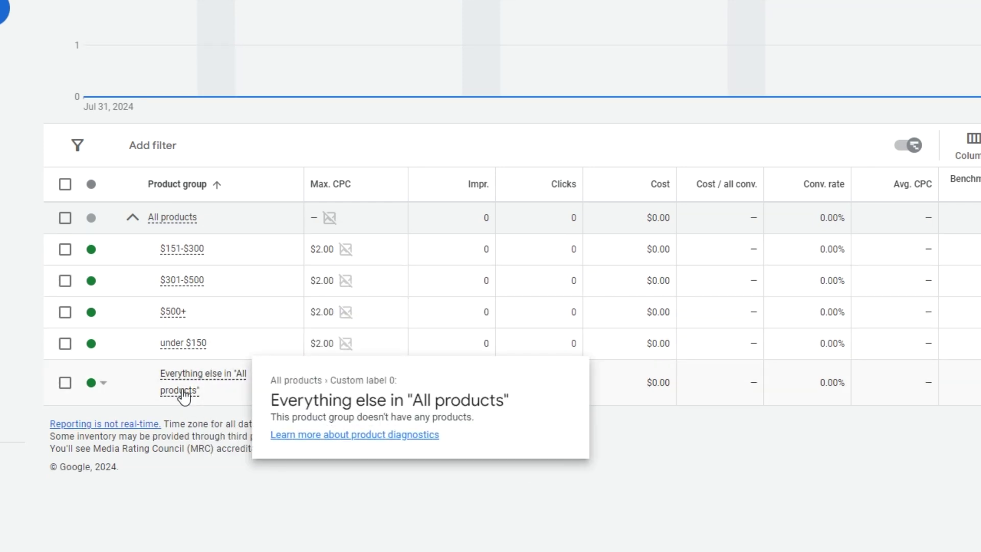
pyautogui.click(105, 384)
pyautogui.click(123, 429)
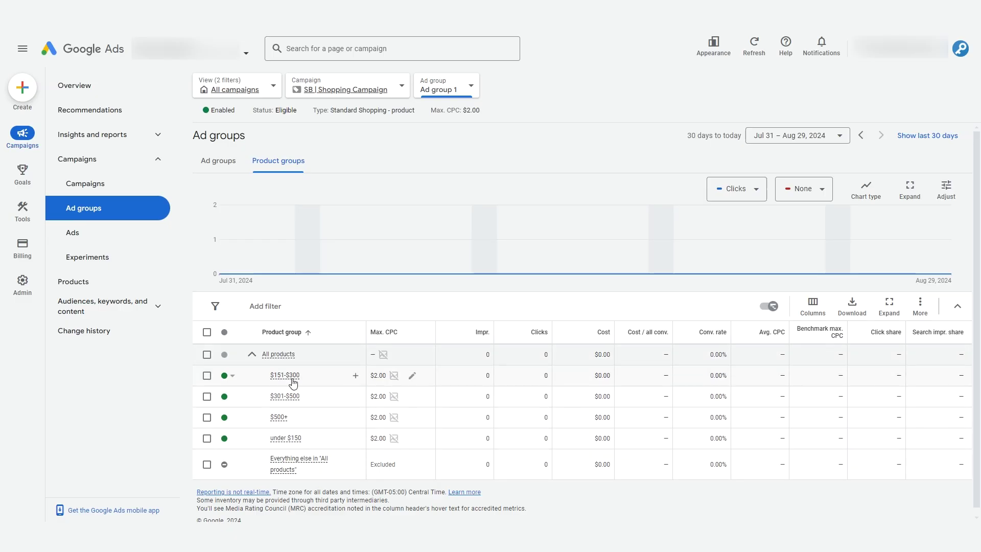
# Step: Set max CPC bids to $3.50 for $500+ and $1.00 for under $150
pyautogui.moveTo(284, 383)
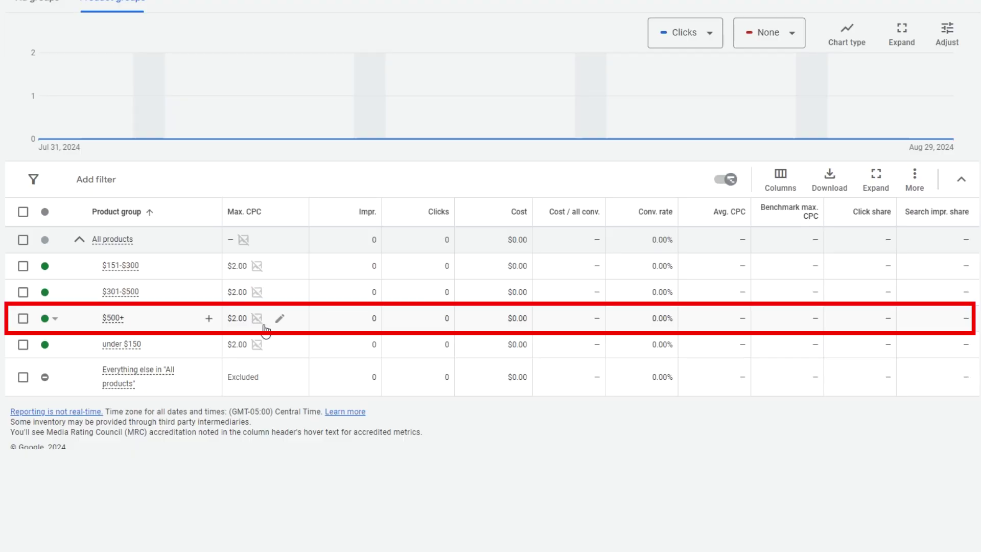
pyautogui.click(280, 318)
pyautogui.write('3.5')
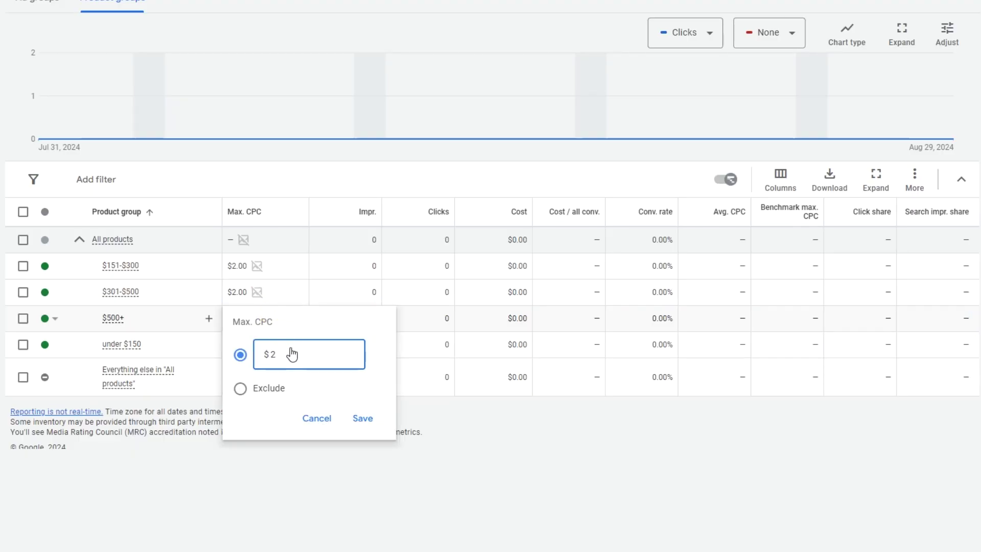
pyautogui.click(266, 354)
pyautogui.click(363, 418)
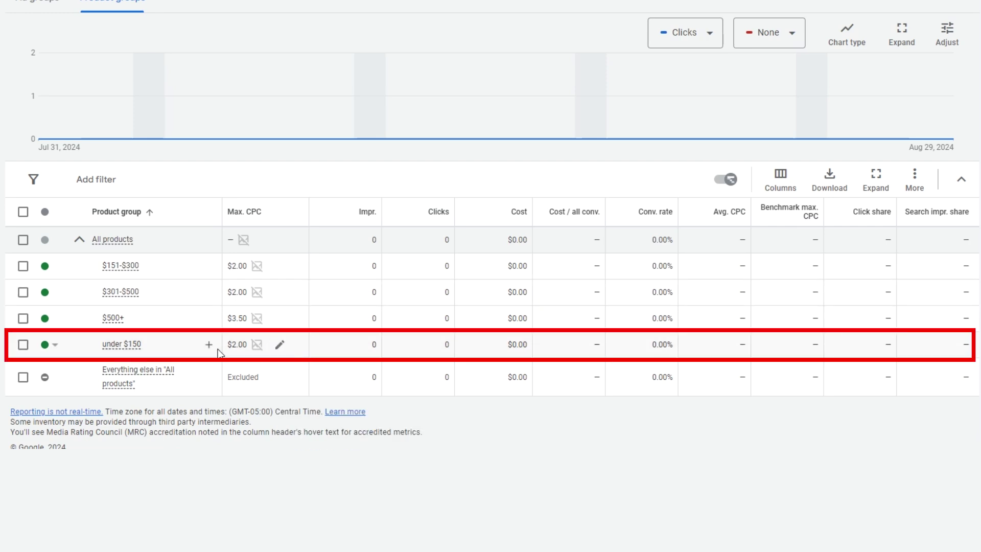
pyautogui.click(280, 344)
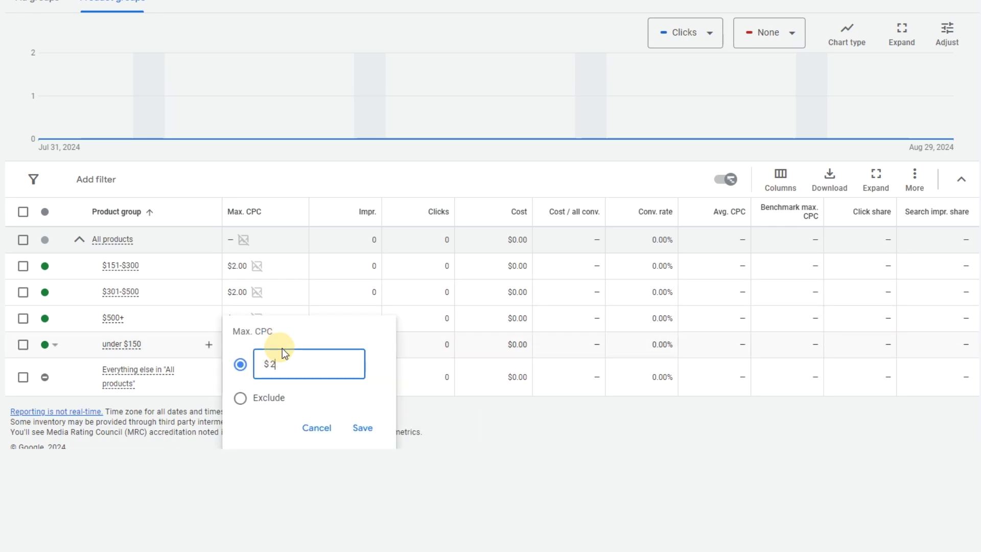
pyautogui.doubleClick(270, 364)
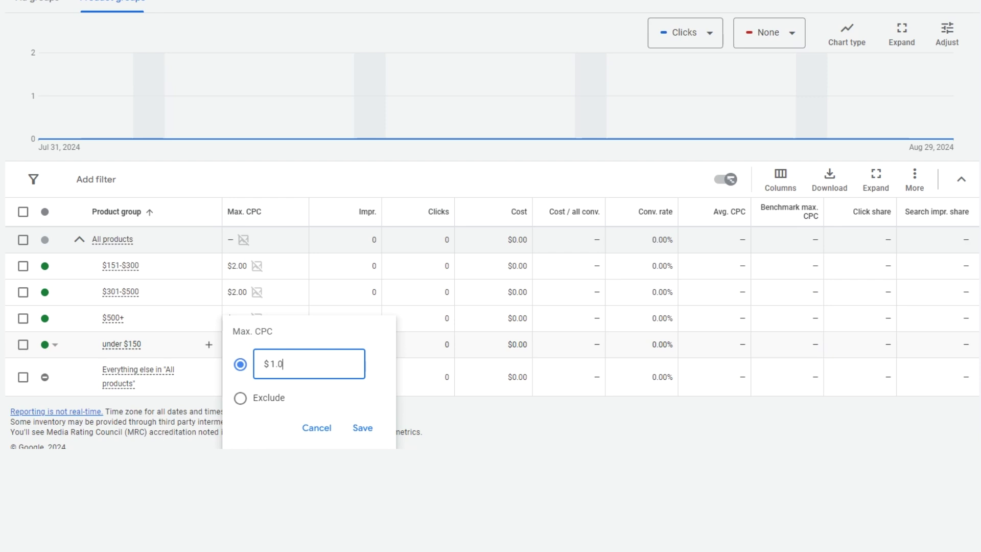
pyautogui.press('Return')
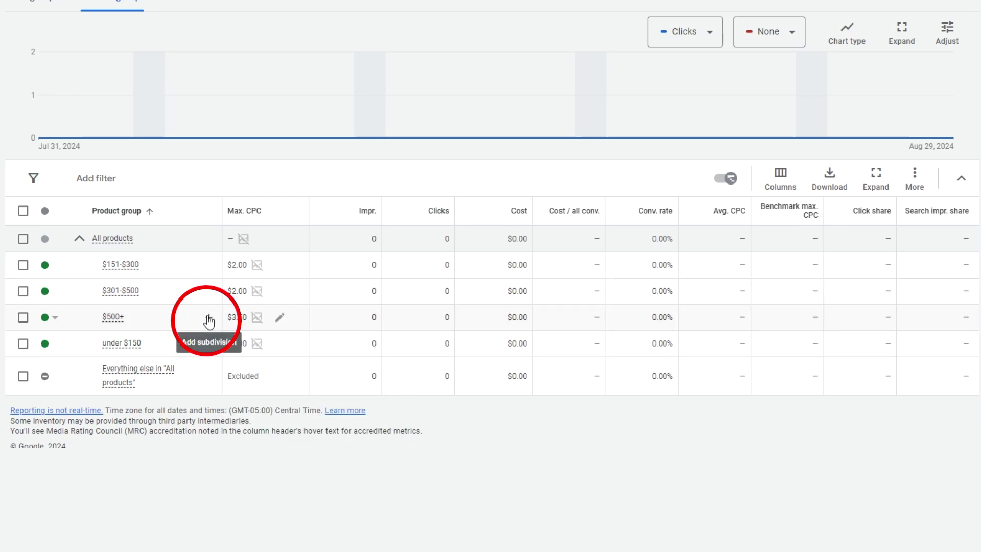
# Step: Subdivide the $500+ group by Brand into all nine brands, saved without bid edits
pyautogui.click(209, 318)
pyautogui.click(412, 160)
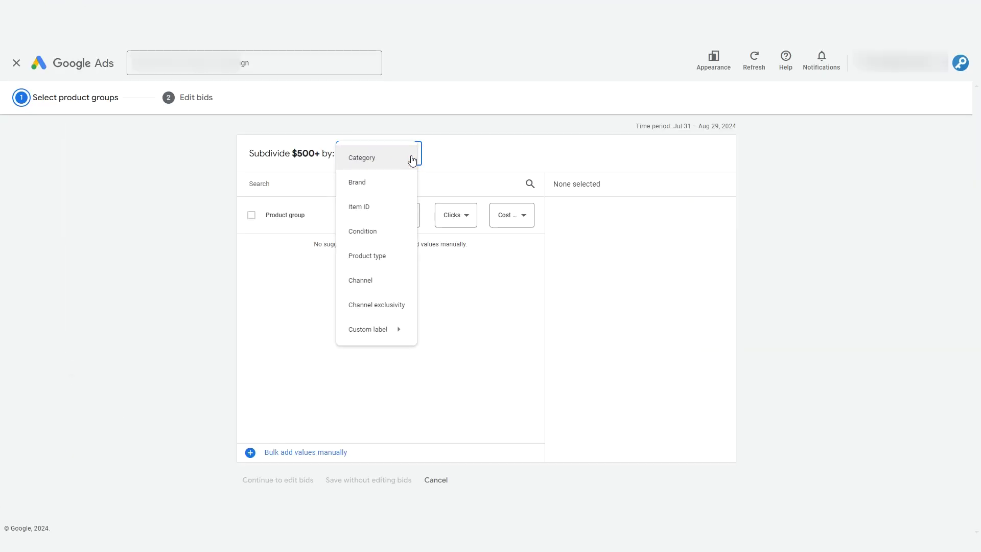
pyautogui.click(383, 184)
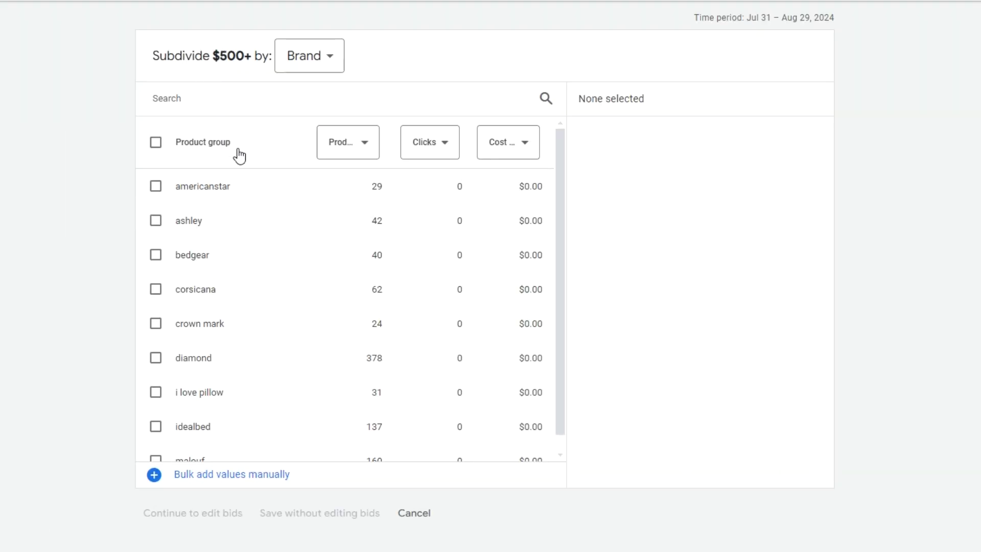
pyautogui.click(156, 142)
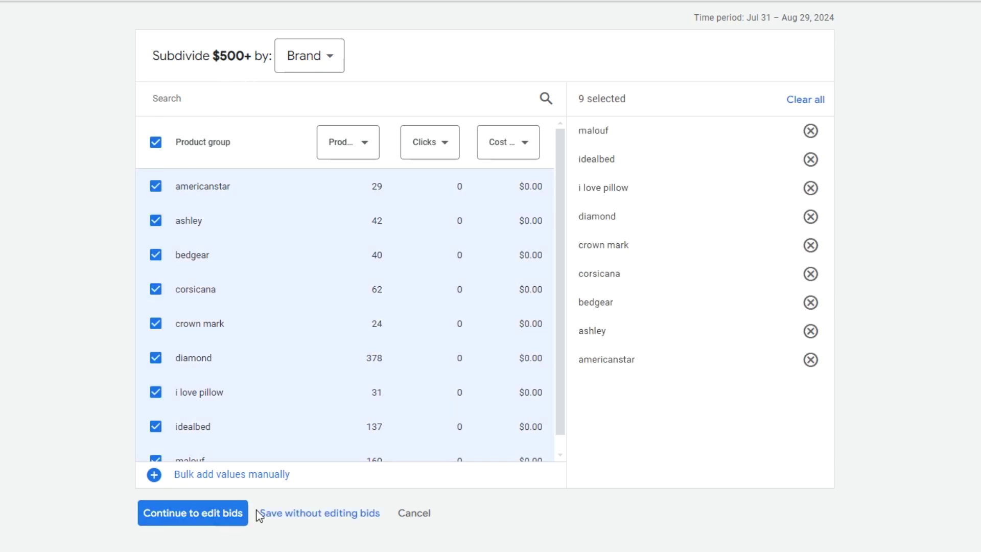
pyautogui.click(285, 512)
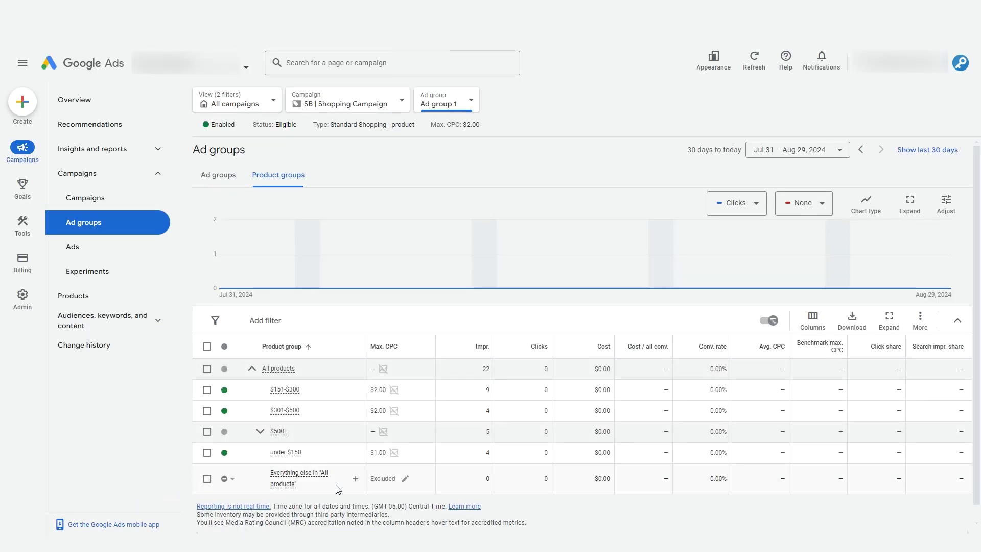
# Step: Expand $500+ and review its brand groups, americanstar through malouf, each at $3.50
pyautogui.click(260, 431)
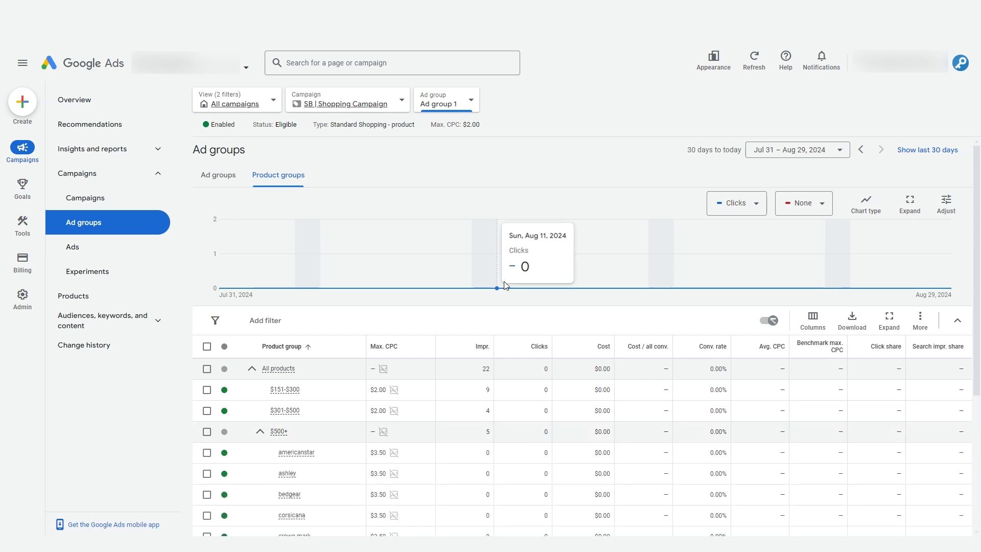
pyautogui.scroll(-2, 476, 368)
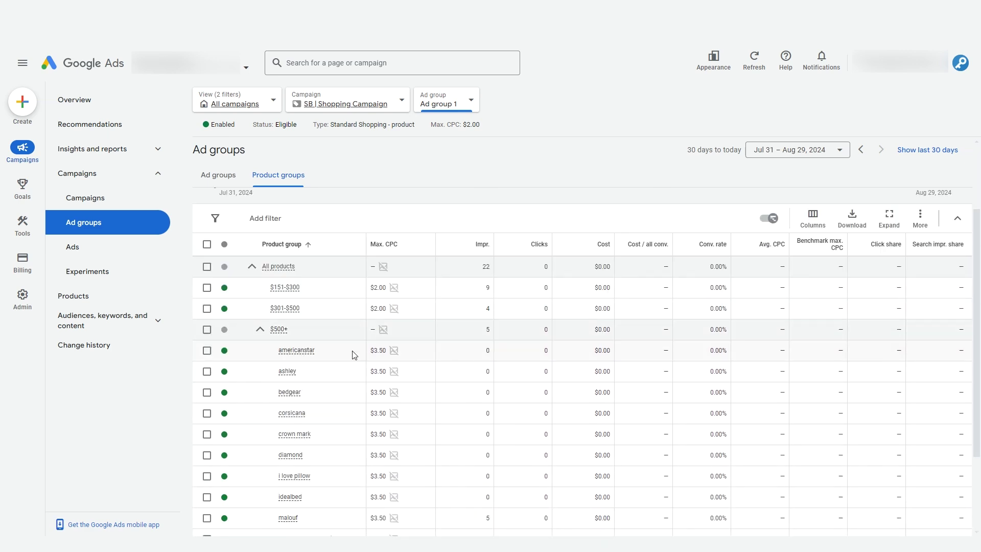
pyautogui.scroll(-2, 433, 391)
pyautogui.scroll(3, 419, 378)
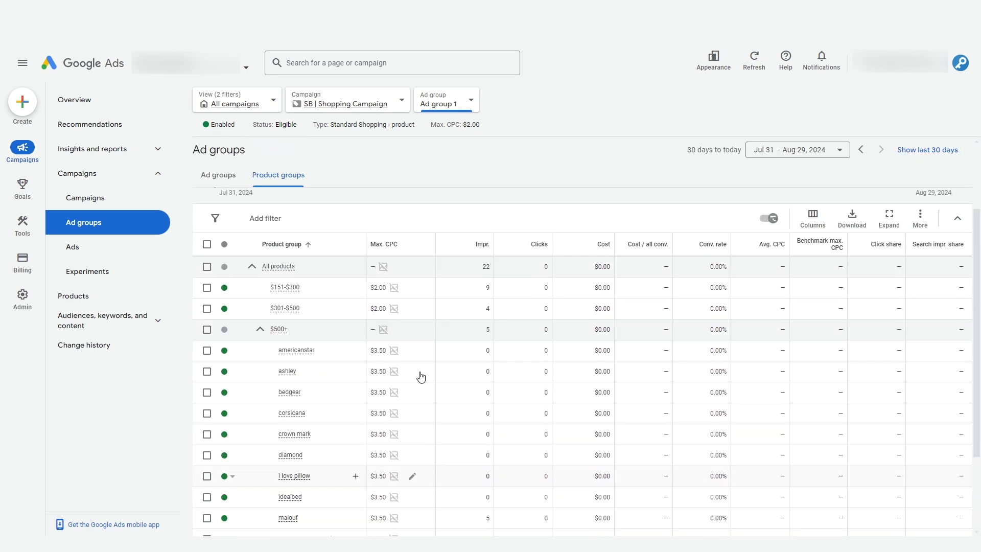